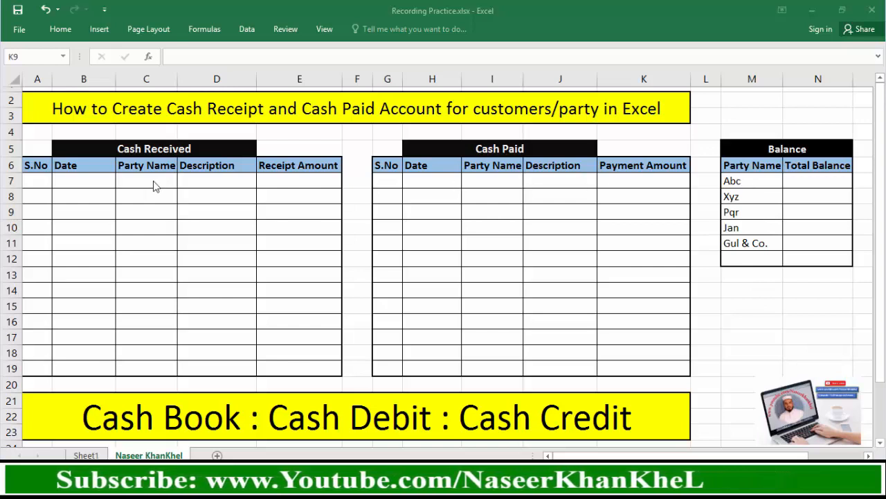
Review the layout of the Cash Received, Cash Paid and Balance tables, including the party list and Total Balance column
{"action": "left_click", "coordinate": [125, 147]}
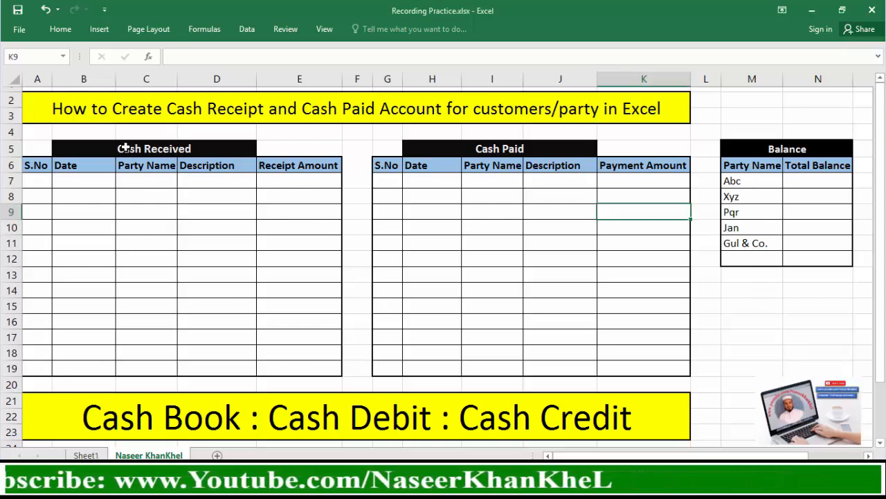
{"action": "left_click", "coordinate": [478, 148]}
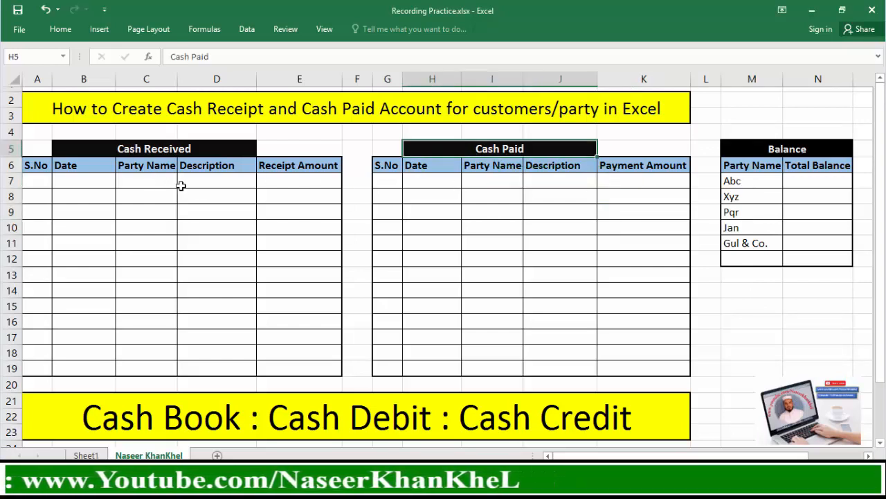
{"action": "left_click_drag", "start_coordinate": [779, 148], "coordinate": [792, 248]}
{"action": "left_click", "coordinate": [755, 241]}
{"action": "left_click_drag", "start_coordinate": [752, 165], "coordinate": [756, 255]}
{"action": "left_click", "coordinate": [807, 181]}
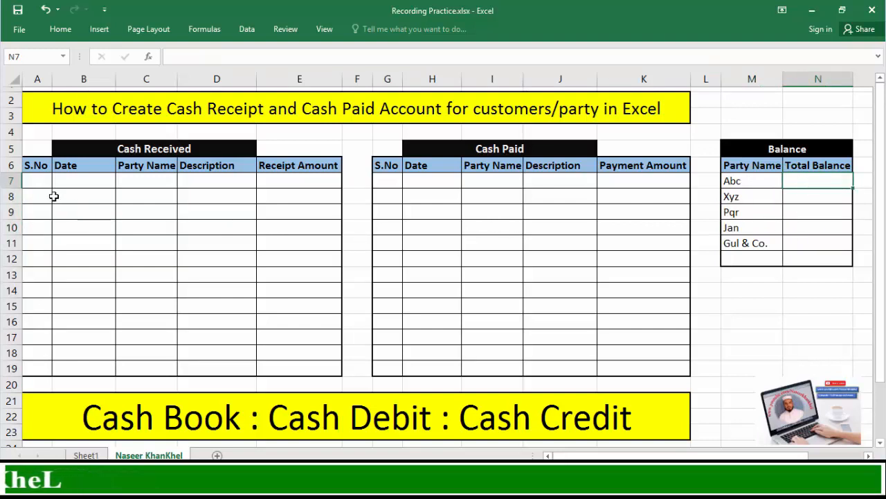
Examine the serial number, date, party name, description and amount columns of the Cash Received and Cash Paid tables
{"action": "left_click_drag", "start_coordinate": [43, 182], "coordinate": [41, 197]}
{"action": "left_click", "coordinate": [83, 164]}
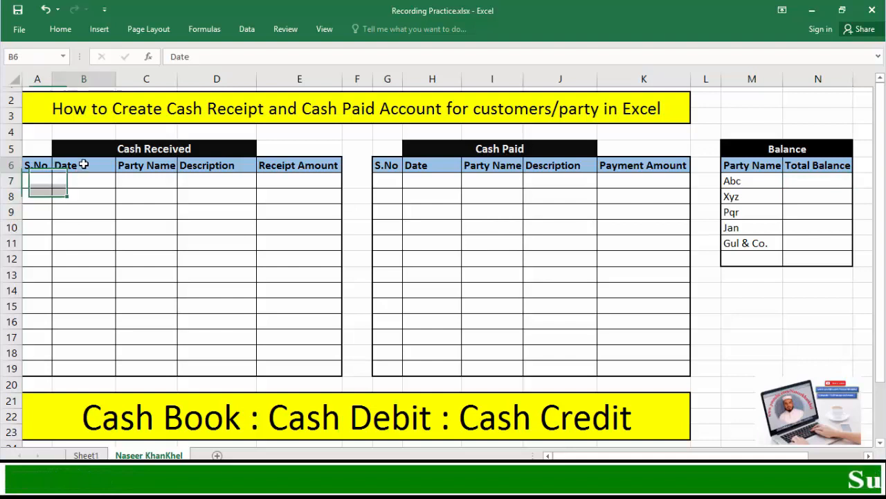
{"action": "left_click_drag", "start_coordinate": [150, 166], "coordinate": [151, 203]}
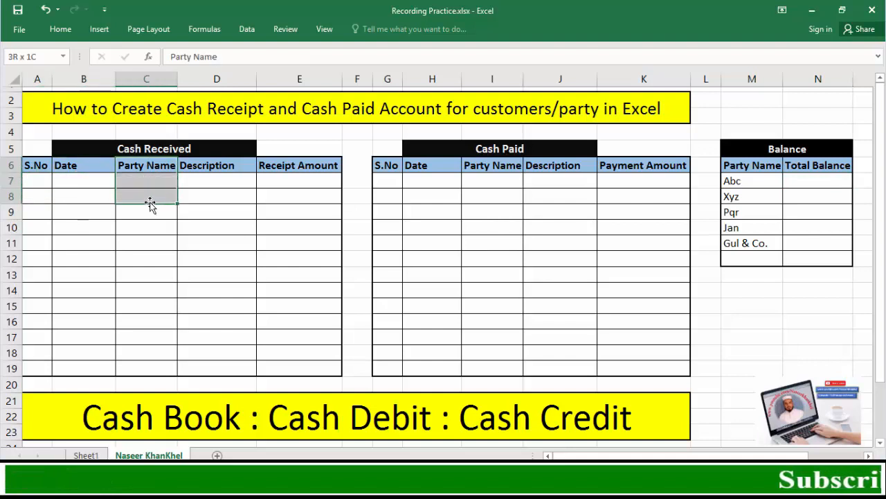
{"action": "left_click", "coordinate": [225, 171]}
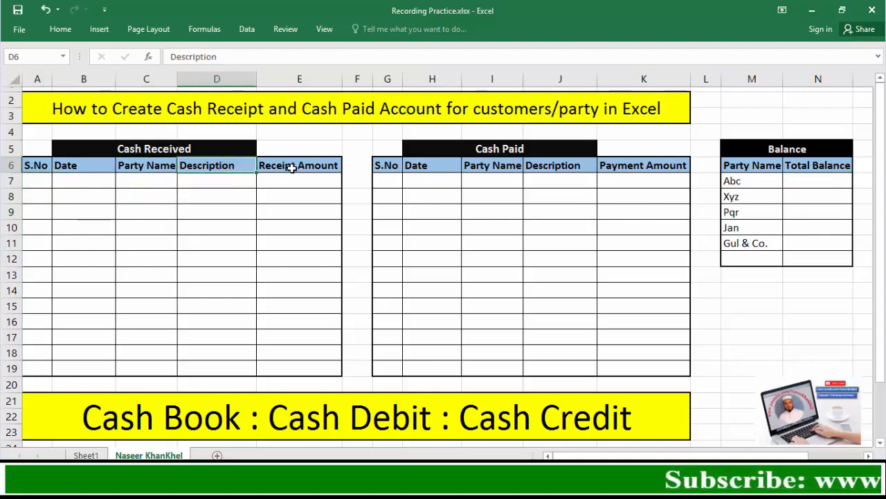
{"action": "left_click_drag", "start_coordinate": [291, 168], "coordinate": [297, 191]}
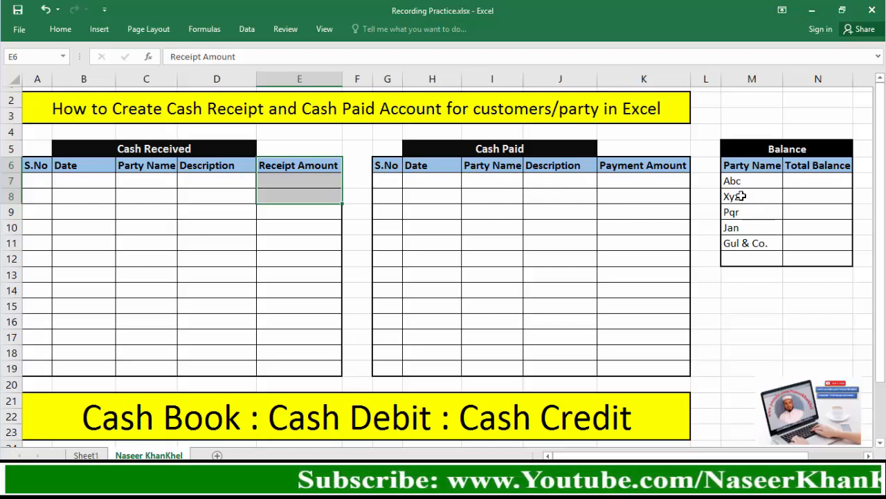
{"action": "left_click_drag", "start_coordinate": [392, 175], "coordinate": [392, 207]}
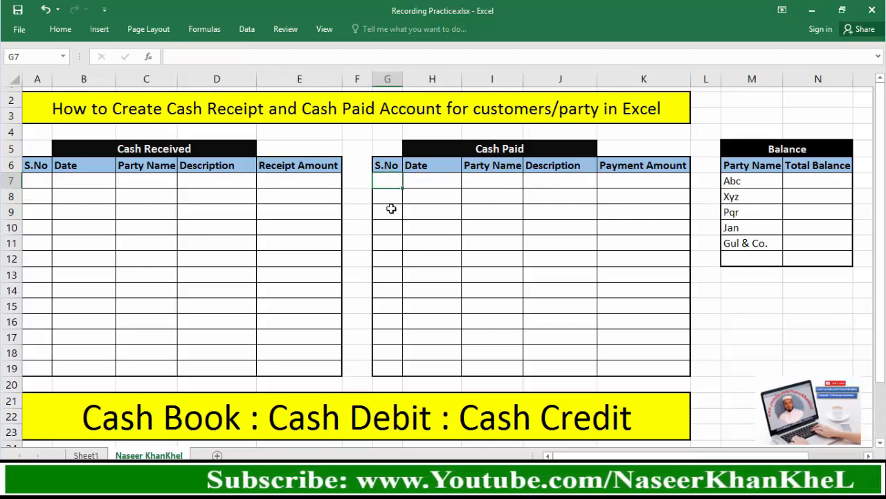
{"action": "left_click", "coordinate": [429, 166]}
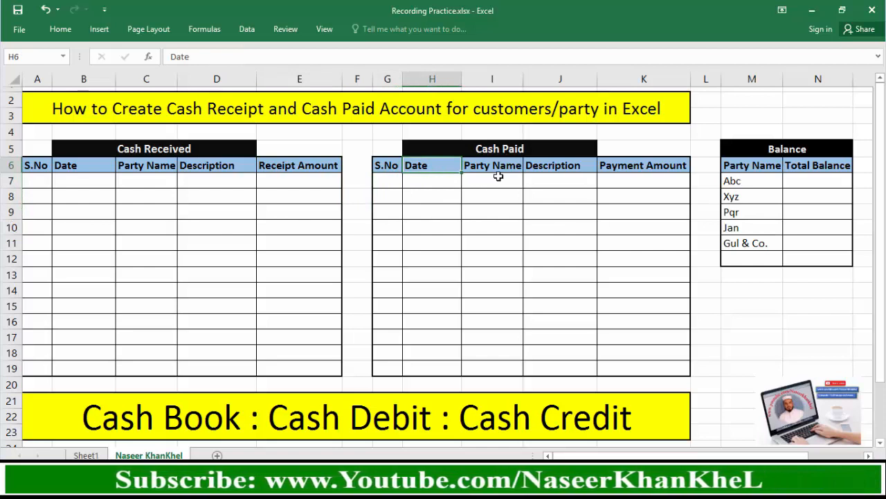
{"action": "left_click", "coordinate": [489, 182]}
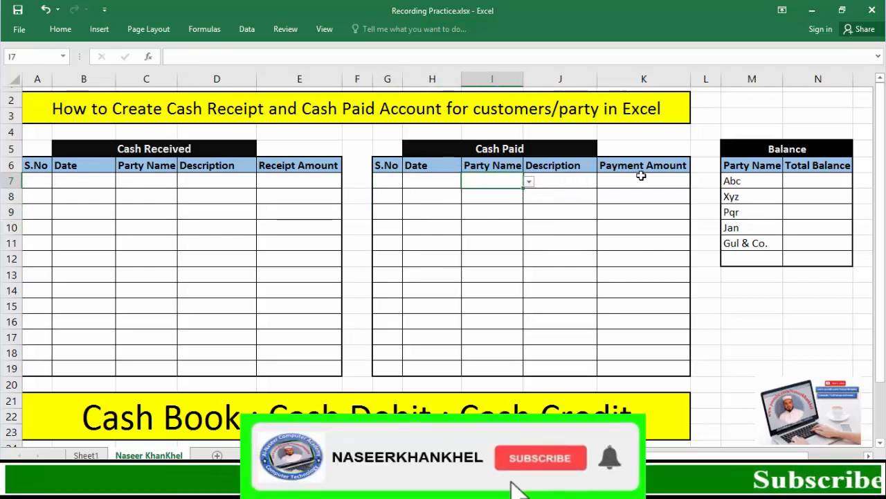
Examine the party names in the Balance table and the entry cells in the two cash tables that relate to them
{"action": "left_click", "coordinate": [744, 182]}
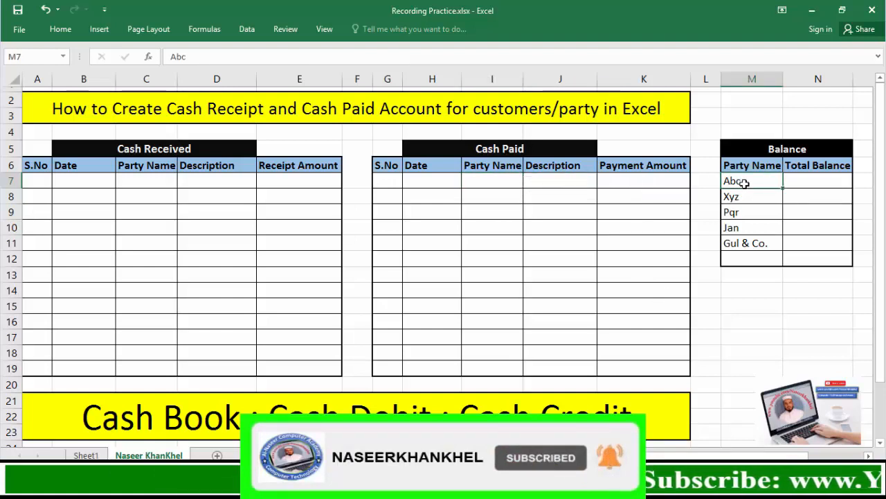
{"action": "left_click", "coordinate": [748, 260]}
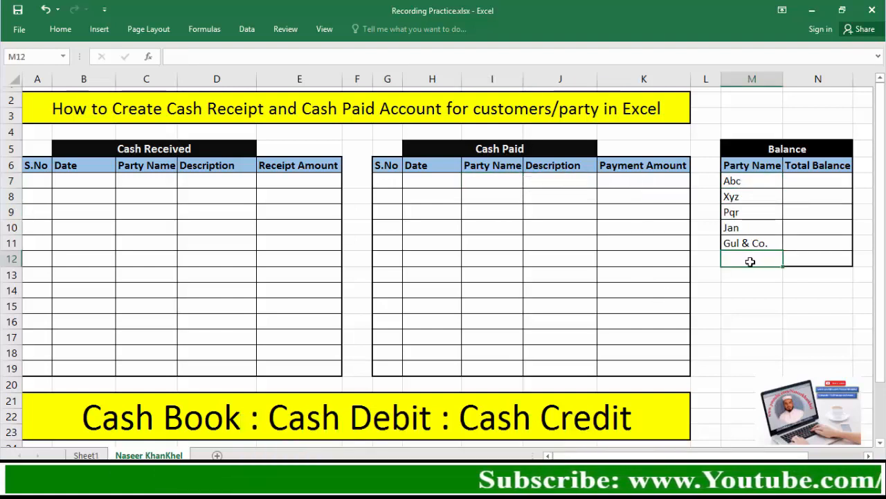
{"action": "left_click_drag", "start_coordinate": [104, 148], "coordinate": [271, 234]}
{"action": "left_click_drag", "start_coordinate": [481, 155], "coordinate": [585, 291]}
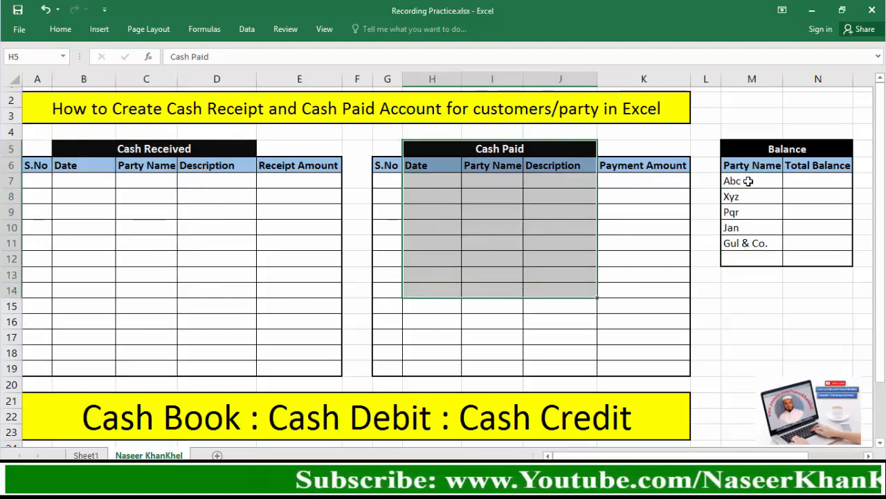
{"action": "left_click_drag", "start_coordinate": [760, 149], "coordinate": [775, 243]}
{"action": "left_click", "coordinate": [778, 217]}
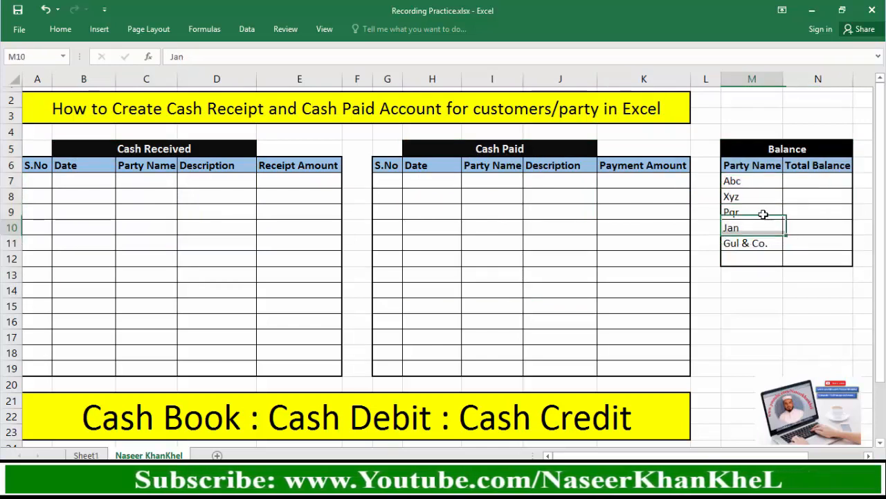
{"action": "left_click", "coordinate": [746, 182]}
{"action": "left_click_drag", "start_coordinate": [745, 192], "coordinate": [748, 246]}
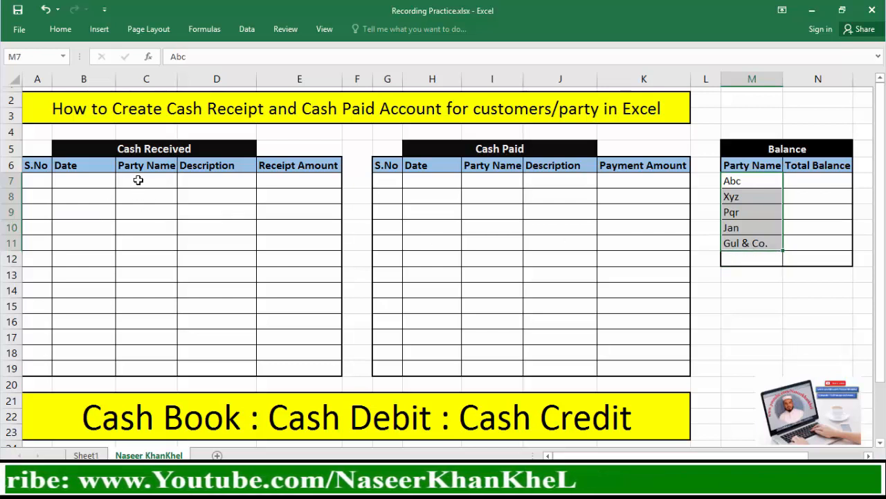
{"action": "mouse_move", "coordinate": [139, 181]}
{"action": "left_mouse_down"}
{"action": "mouse_move", "coordinate": [148, 364]}
{"action": "mouse_move", "coordinate": [158, 248]}
{"action": "mouse_move", "coordinate": [138, 197]}
{"action": "mouse_move", "coordinate": [150, 226]}
{"action": "mouse_move", "coordinate": [150, 184]}
{"action": "left_mouse_up"}
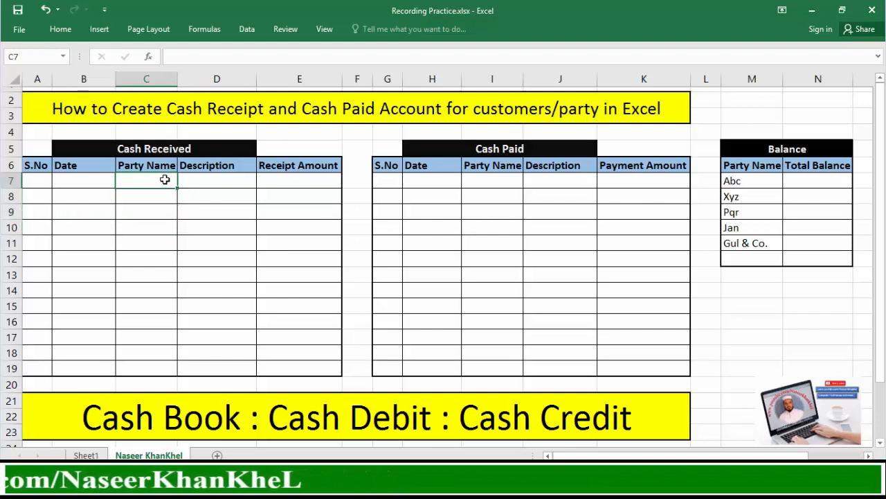
{"action": "left_click", "coordinate": [85, 183]}
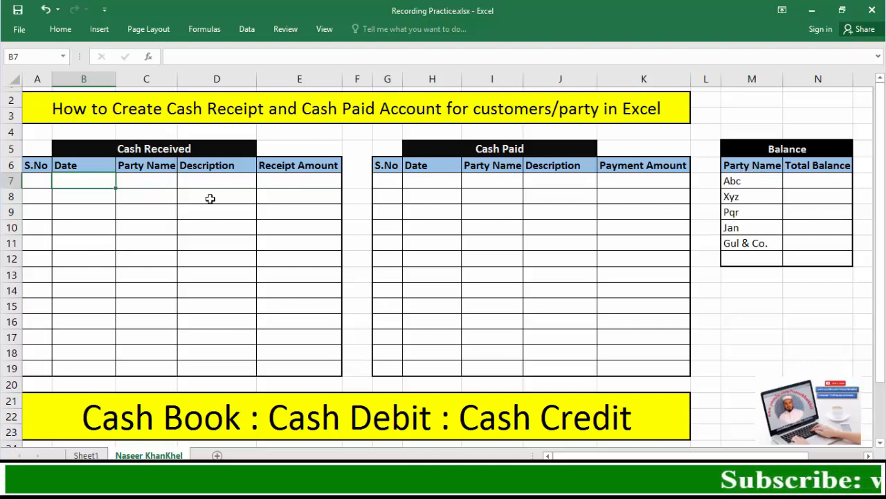
Add list data validation to the Cash Received party name cells C7:C19 with source =$M$7:$M$12, and check the choices offered in C7
{"action": "mouse_move", "coordinate": [141, 181]}
{"action": "left_mouse_down"}
{"action": "mouse_move", "coordinate": [144, 316]}
{"action": "mouse_move", "coordinate": [136, 366]}
{"action": "left_mouse_up"}
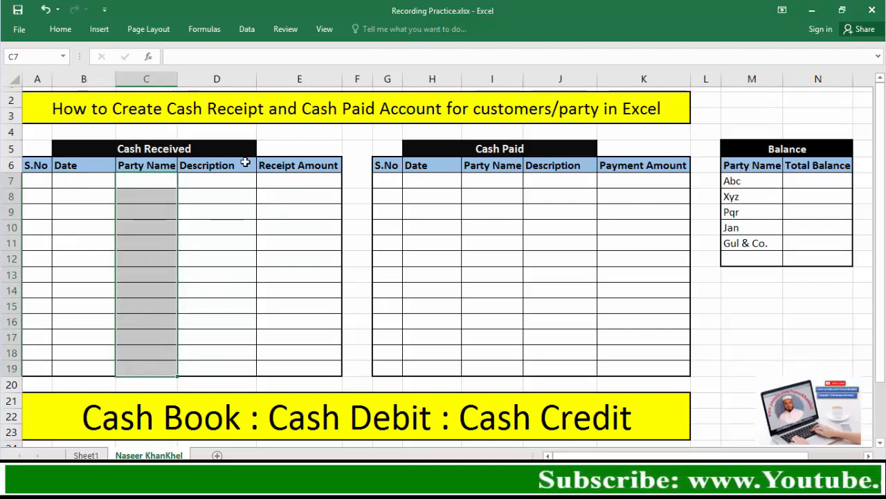
{"action": "left_click", "coordinate": [245, 30]}
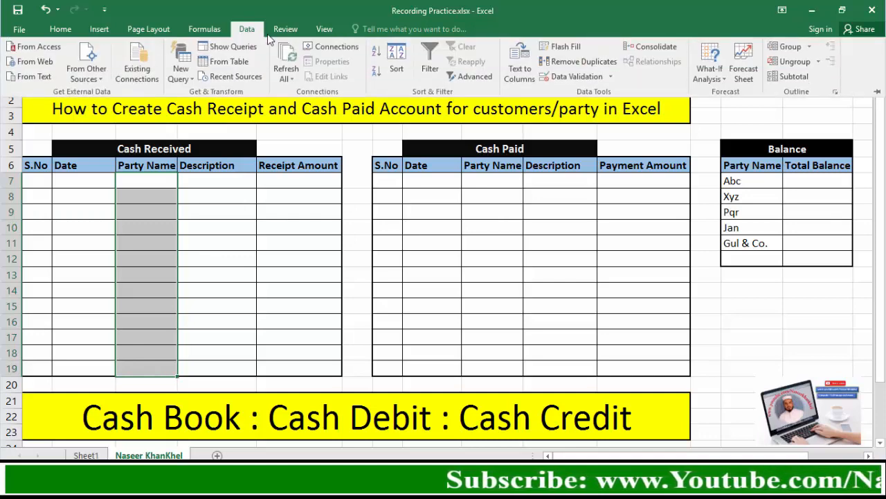
{"action": "left_click", "coordinate": [580, 76]}
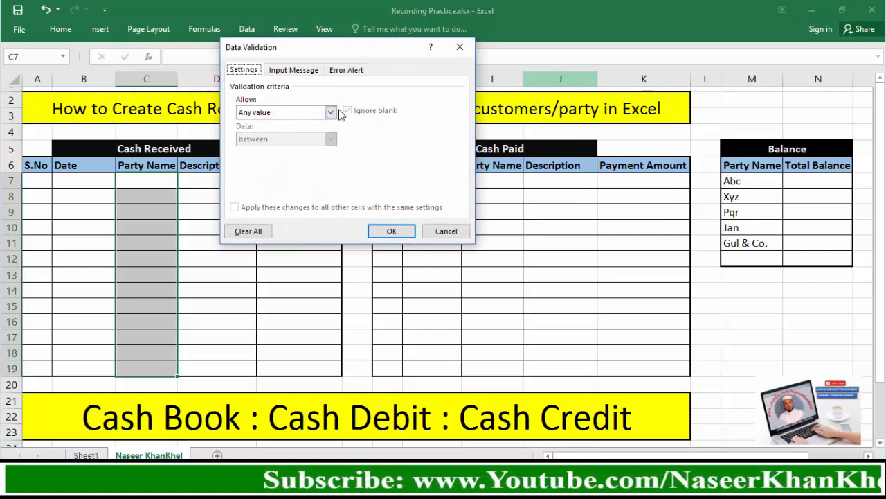
{"action": "left_click", "coordinate": [331, 112]}
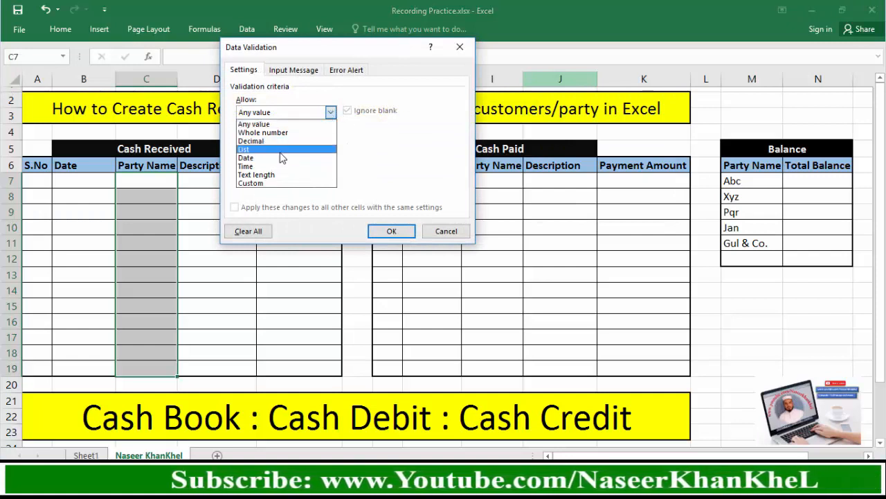
{"action": "left_click", "coordinate": [284, 150]}
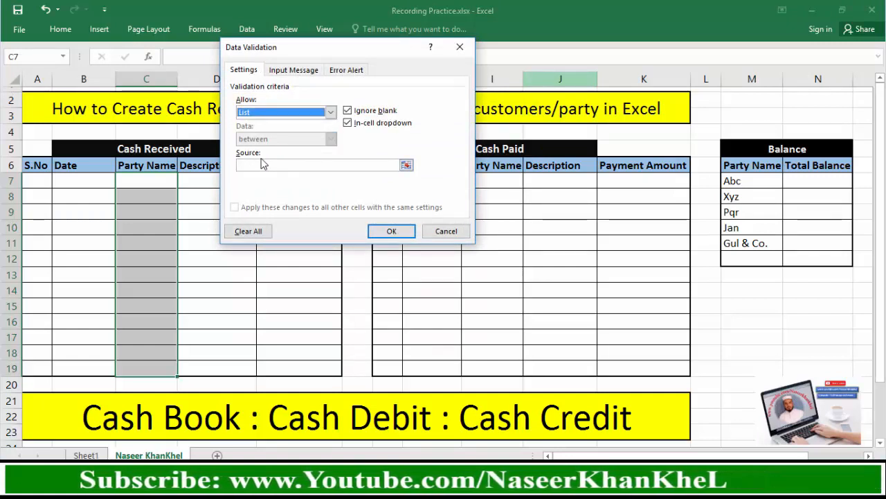
{"action": "left_click", "coordinate": [256, 165]}
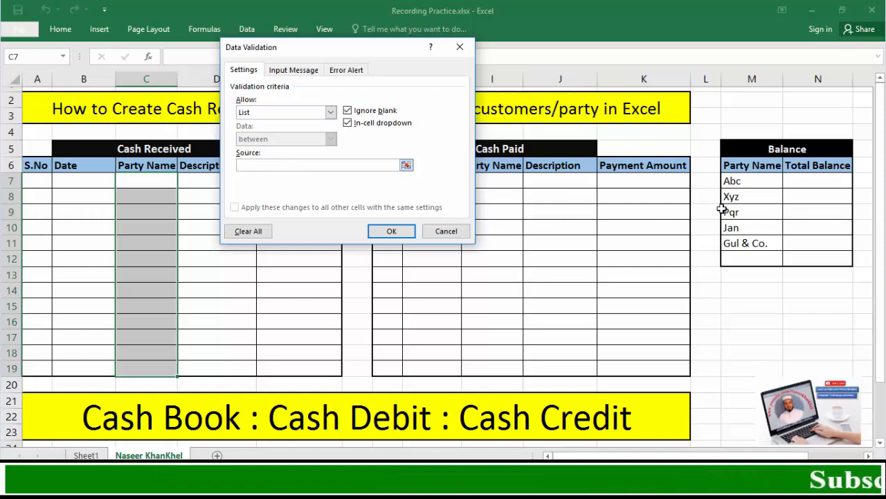
{"action": "left_click_drag", "start_coordinate": [745, 181], "coordinate": [746, 194]}
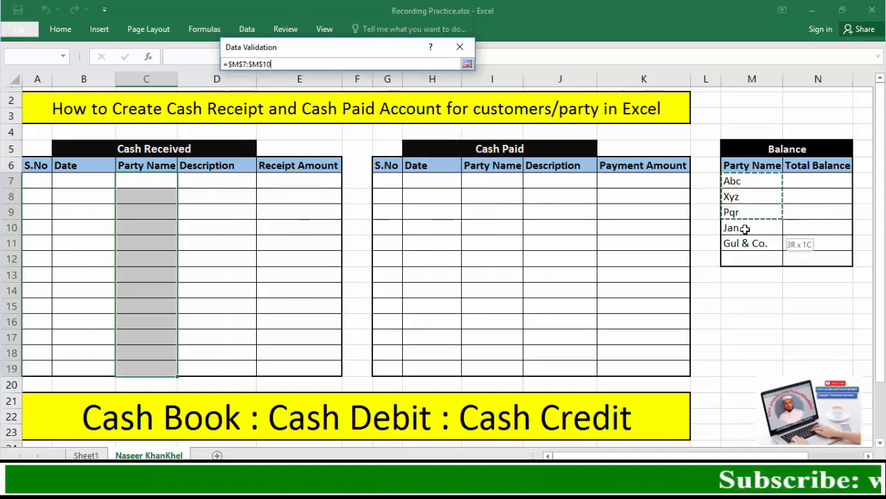
{"action": "left_click_drag", "start_coordinate": [748, 255], "coordinate": [747, 256]}
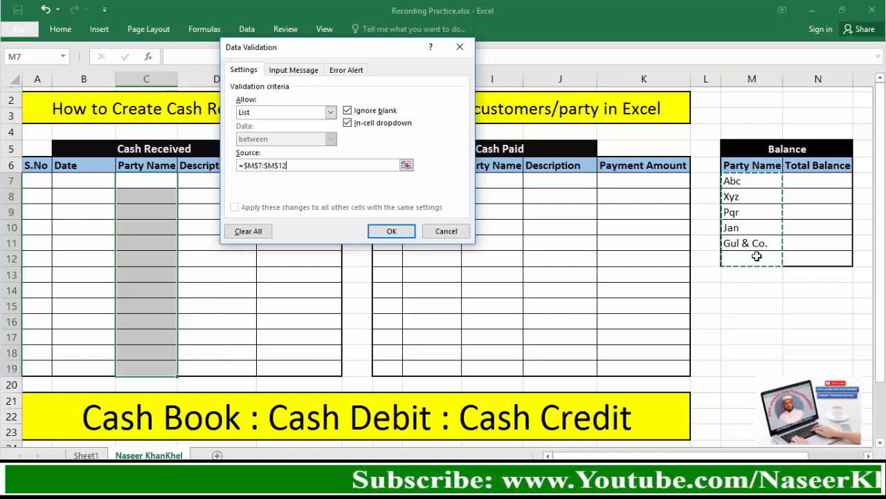
{"action": "left_click", "coordinate": [392, 231]}
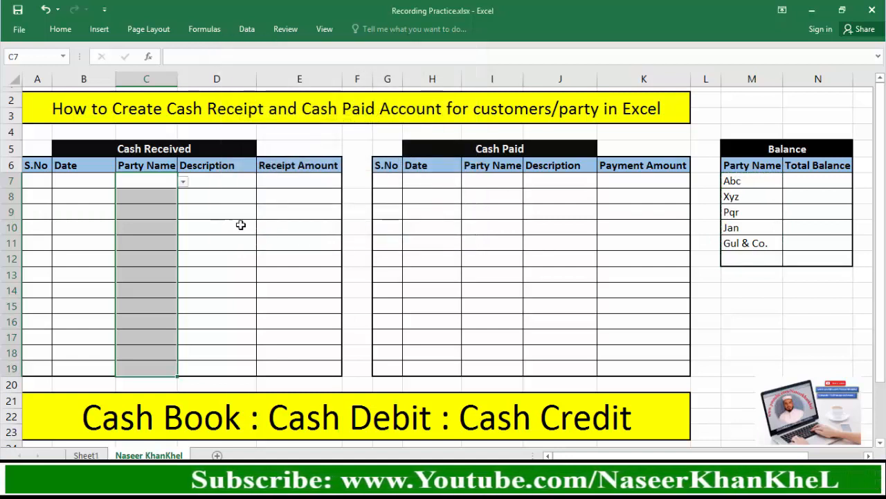
{"action": "left_click", "coordinate": [183, 181]}
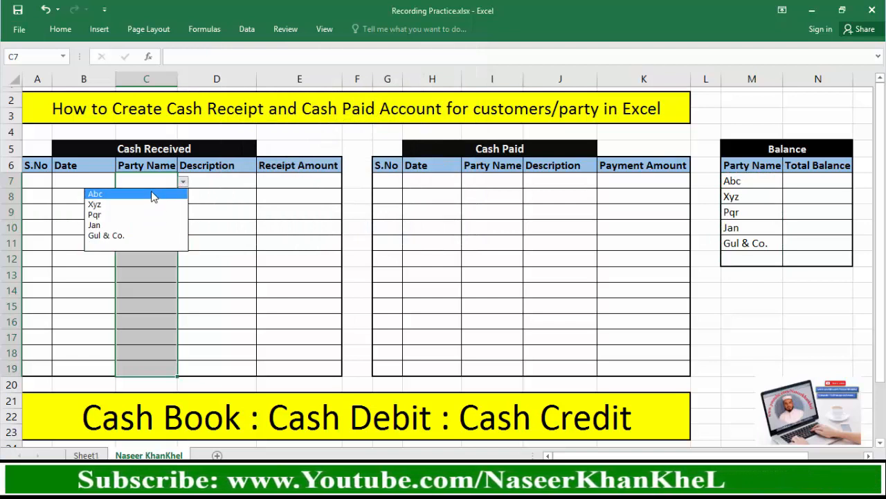
{"action": "left_click", "coordinate": [183, 183]}
{"action": "left_click", "coordinate": [183, 183]}
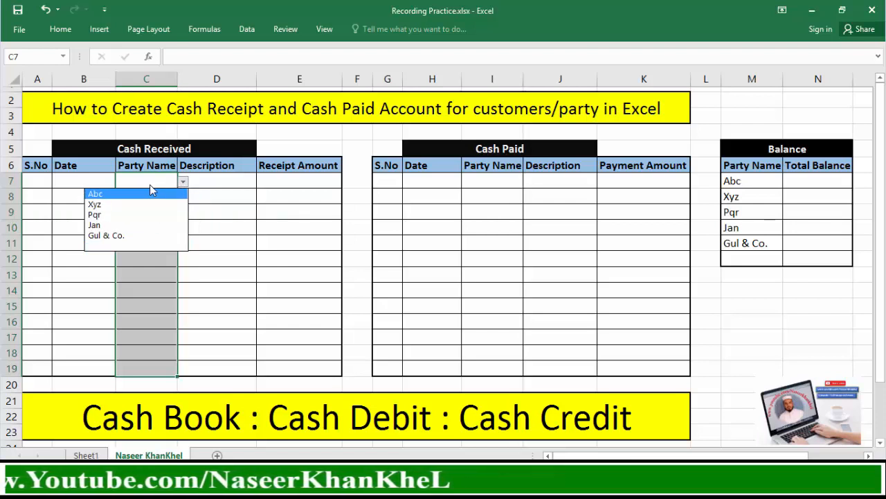
{"action": "left_click", "coordinate": [183, 182]}
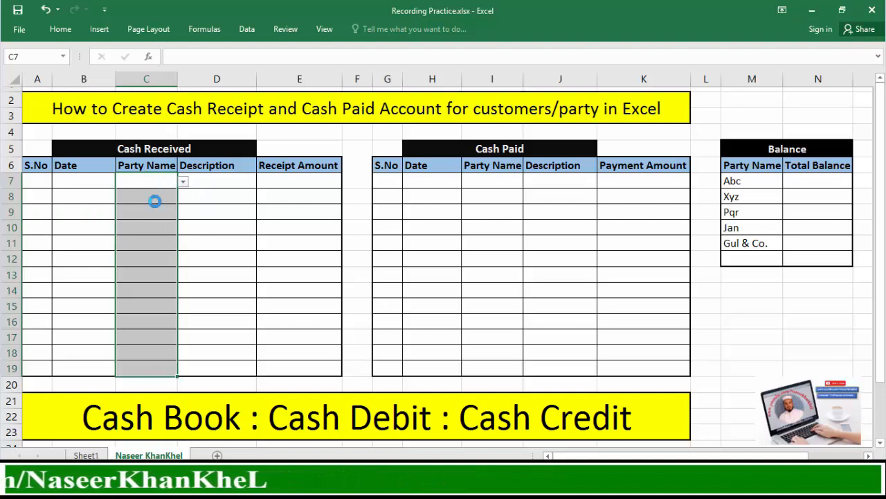
Copy the validated cells C7:C19 to the Cash Paid Party Name column starting at I7, and check the choices offered in I8
{"action": "key", "text": "ctrl+c"}
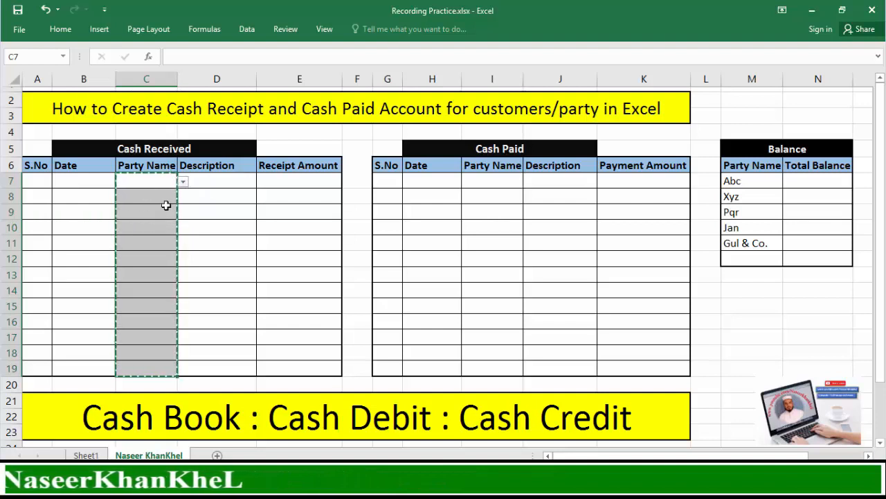
{"action": "left_click", "coordinate": [491, 179]}
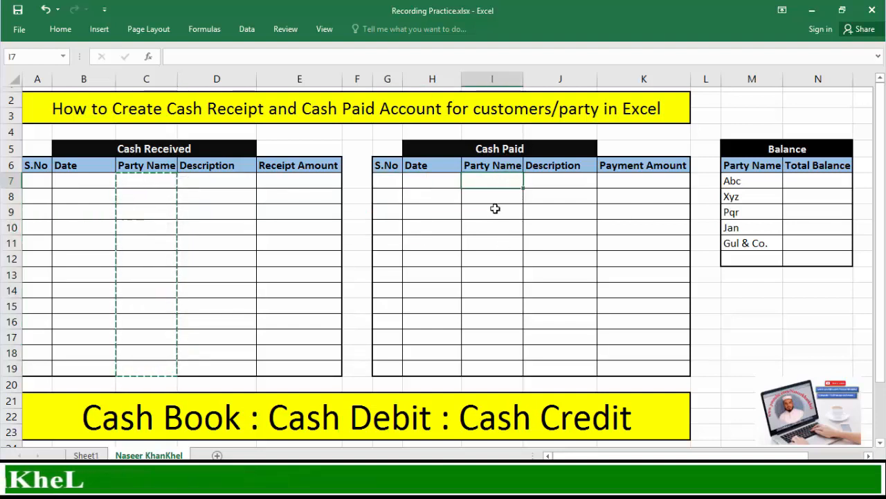
{"action": "key", "text": "ctrl+v"}
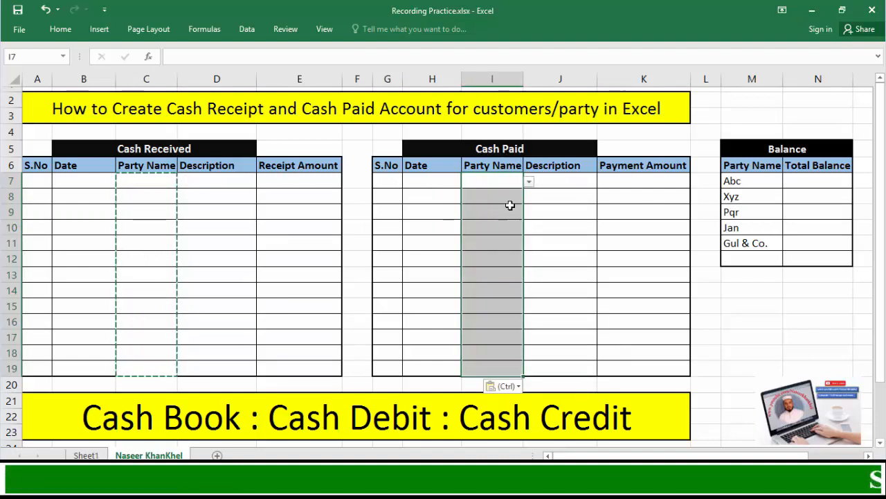
{"action": "left_click", "coordinate": [499, 196]}
{"action": "left_click", "coordinate": [529, 197]}
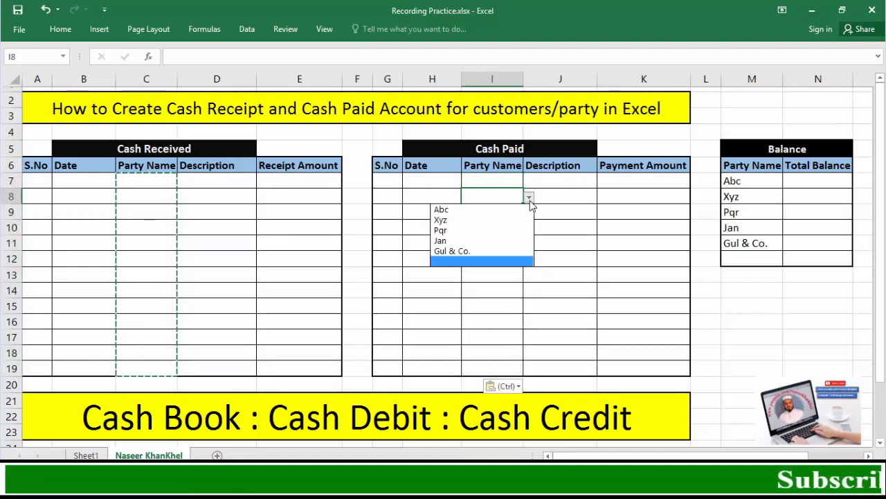
{"action": "left_click", "coordinate": [502, 191]}
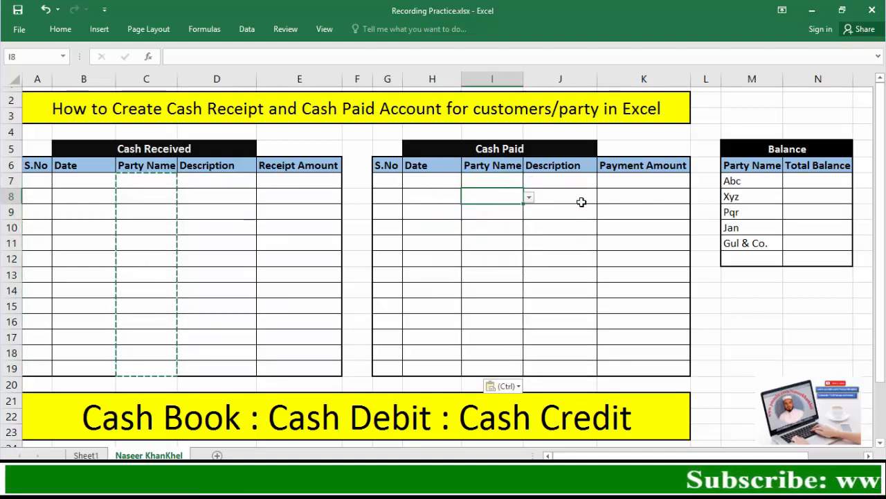
Begin the Total Balance formula in N7 with =sumif($C$7:$C$19,M7,$E$7:$E$19)- to total the party's receipts, ready for subtracting a second sum
{"action": "left_click", "coordinate": [818, 182]}
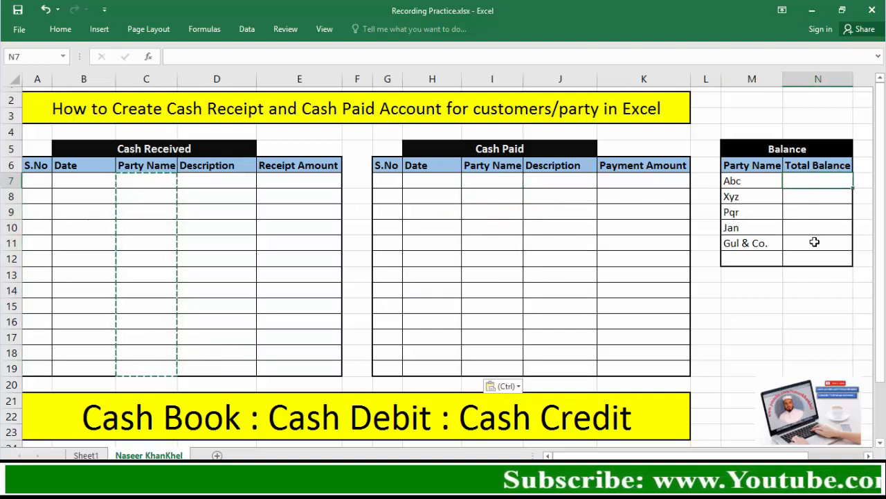
{"action": "type", "text": "=sumif("}
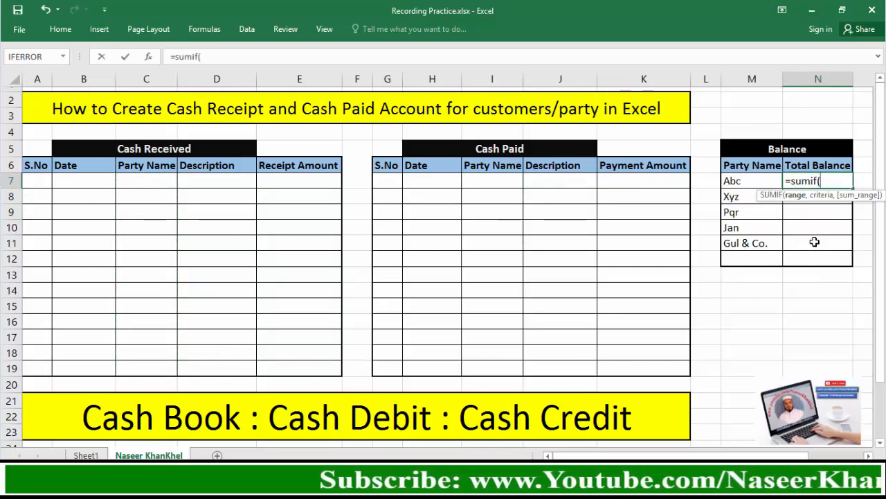
{"action": "left_click_drag", "start_coordinate": [148, 180], "coordinate": [143, 352]}
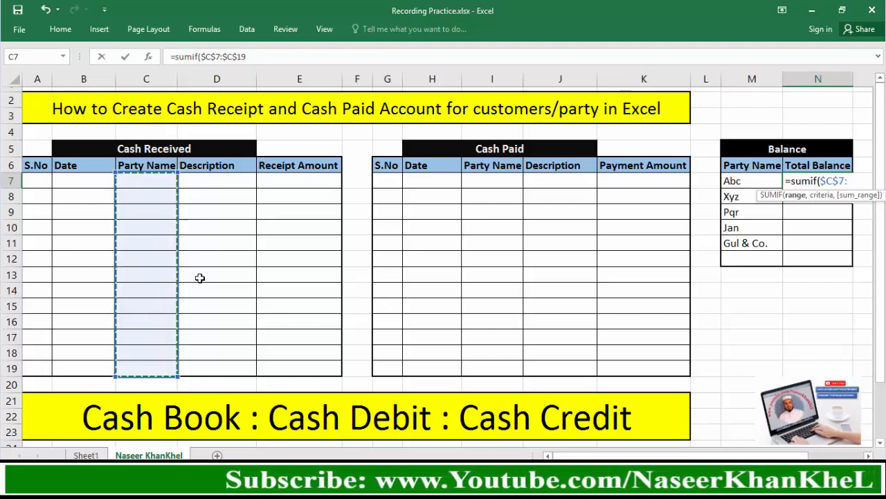
{"action": "type", "text": ","}
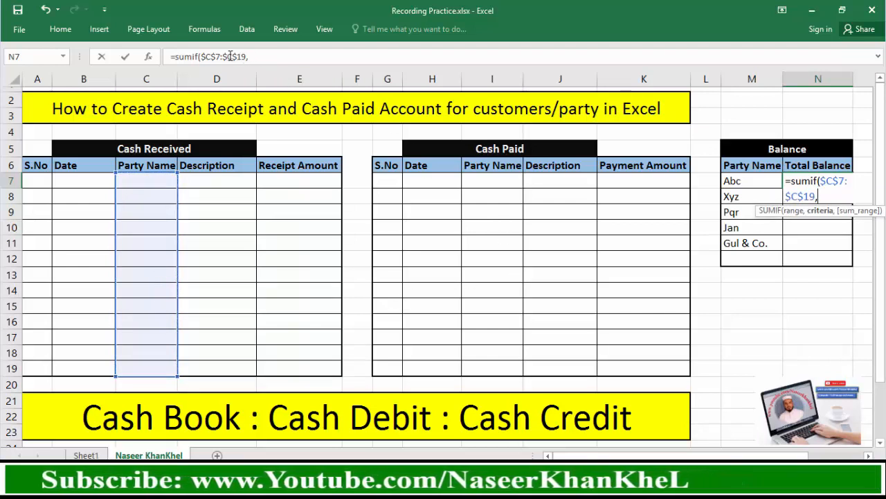
{"action": "left_click", "coordinate": [745, 181]}
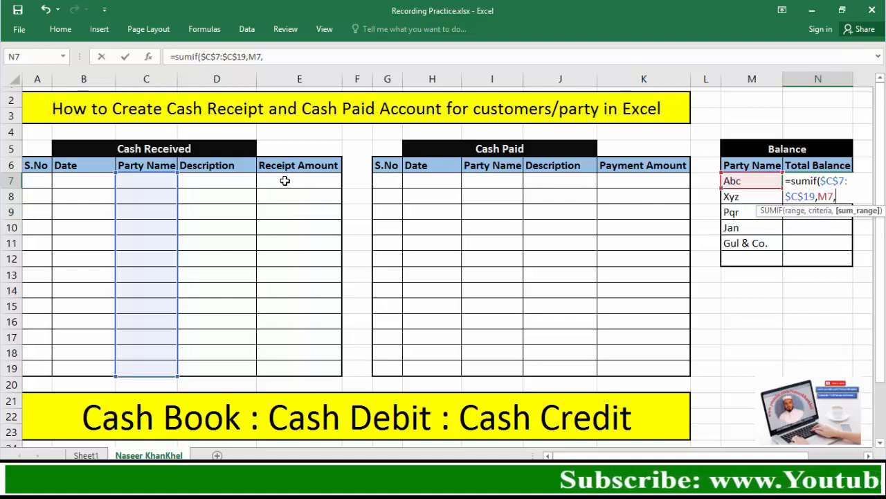
{"action": "left_click_drag", "start_coordinate": [284, 181], "coordinate": [301, 365]}
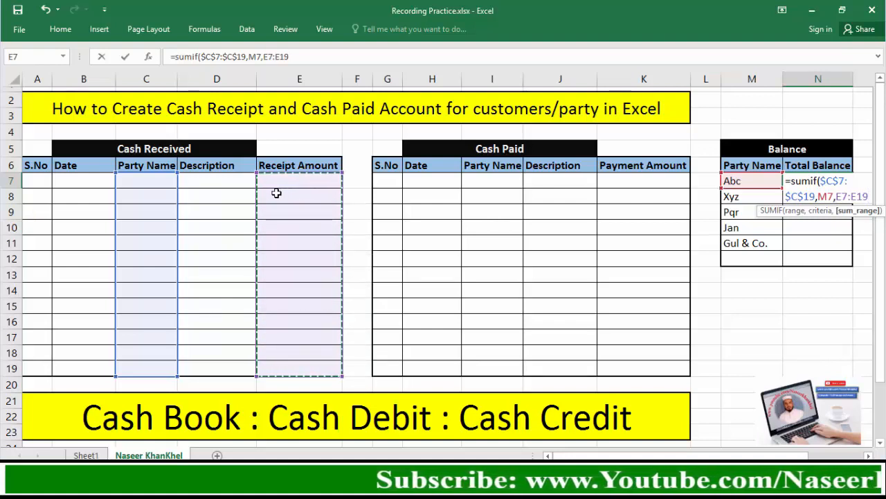
{"action": "key", "text": "F4"}
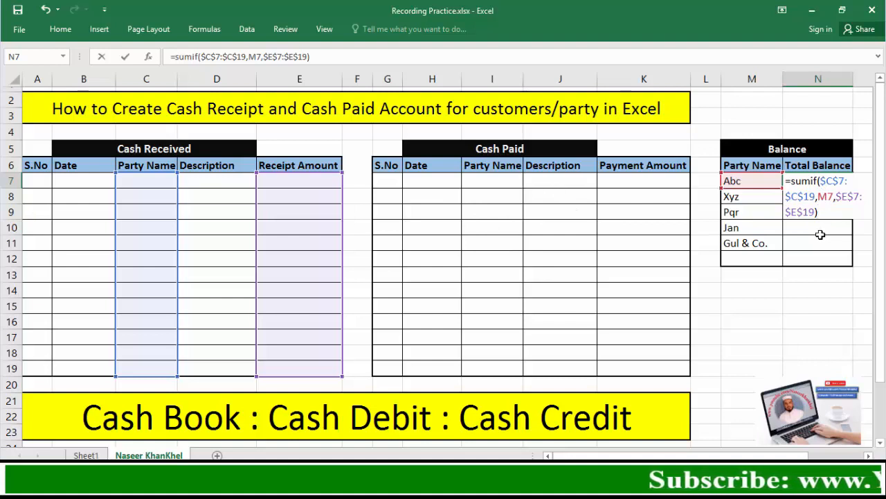
{"action": "type", "text": "-s"}
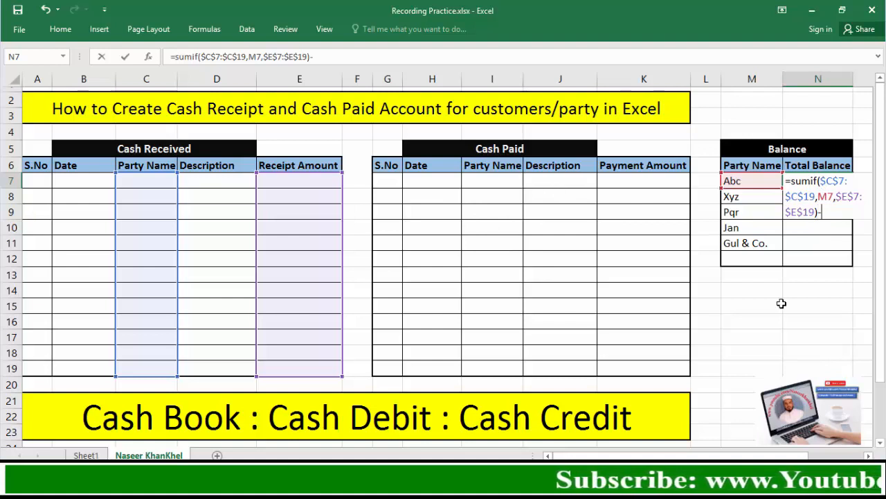